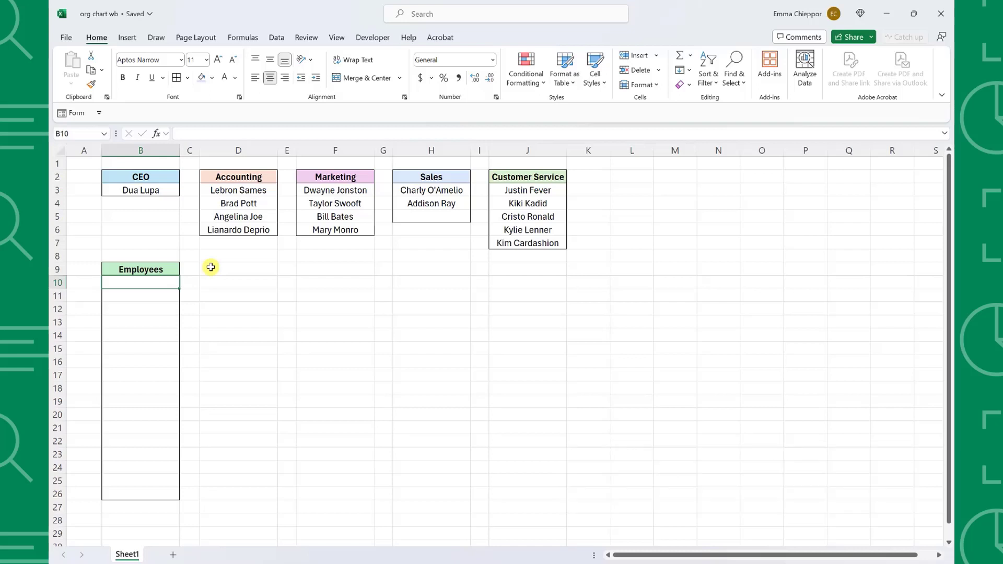
Enter =TOCOL(B3:J7,1,TRUE) in B10 so the sixteen names spill down to B25
text(=toco)
key(Tab)
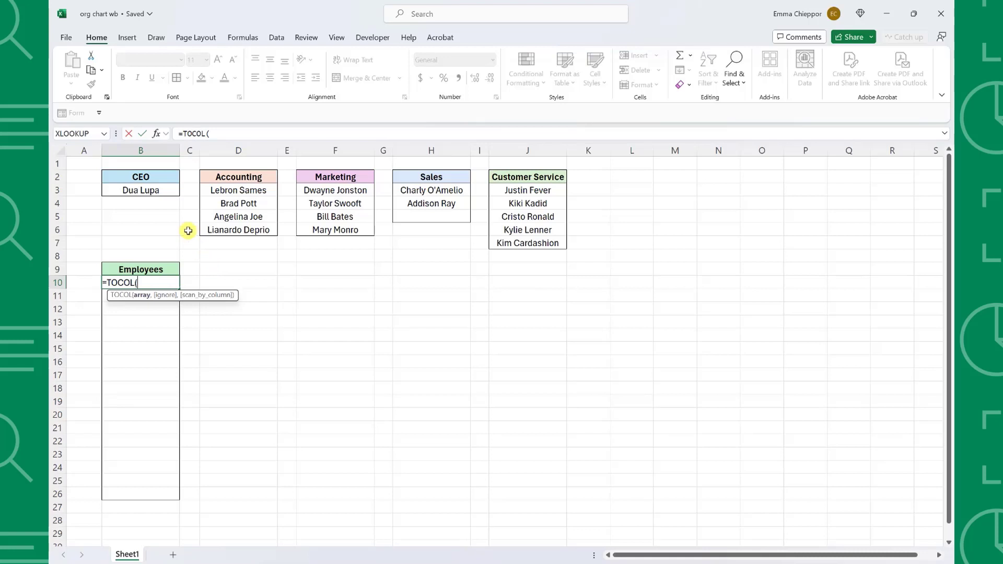
drag(157, 189, 500, 243)
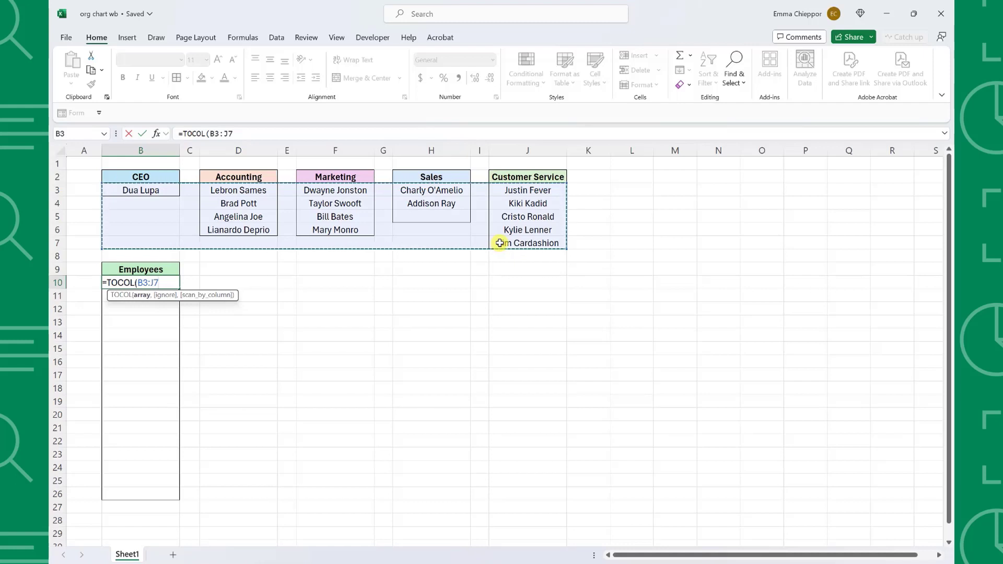
text(,)
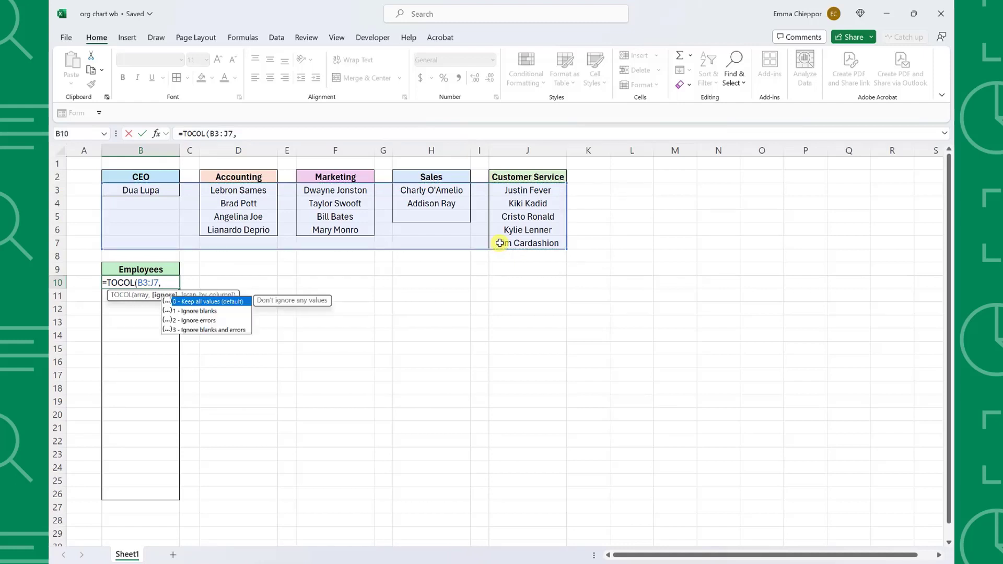
text(1,)
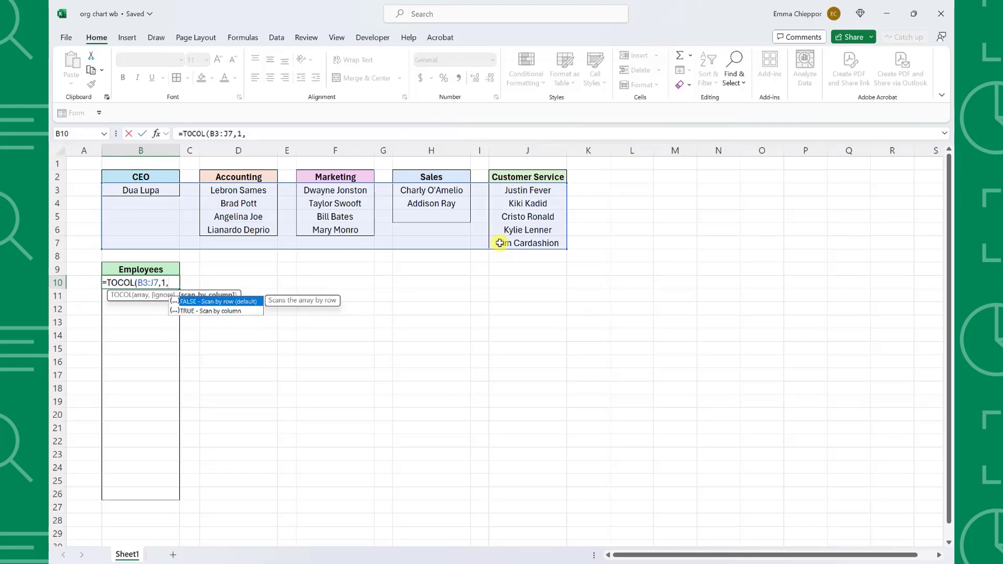
text(TRUE)
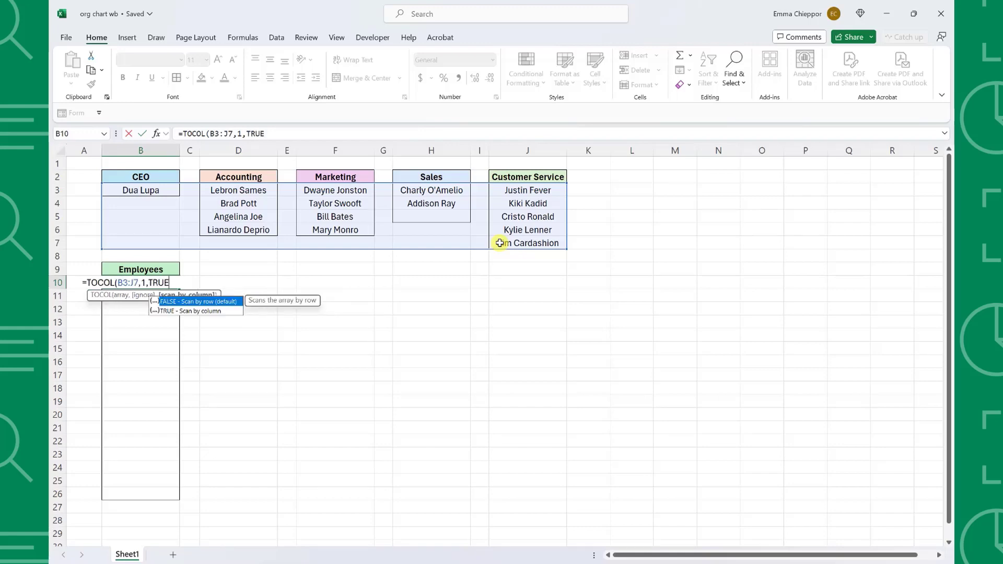
text())
key(Return)
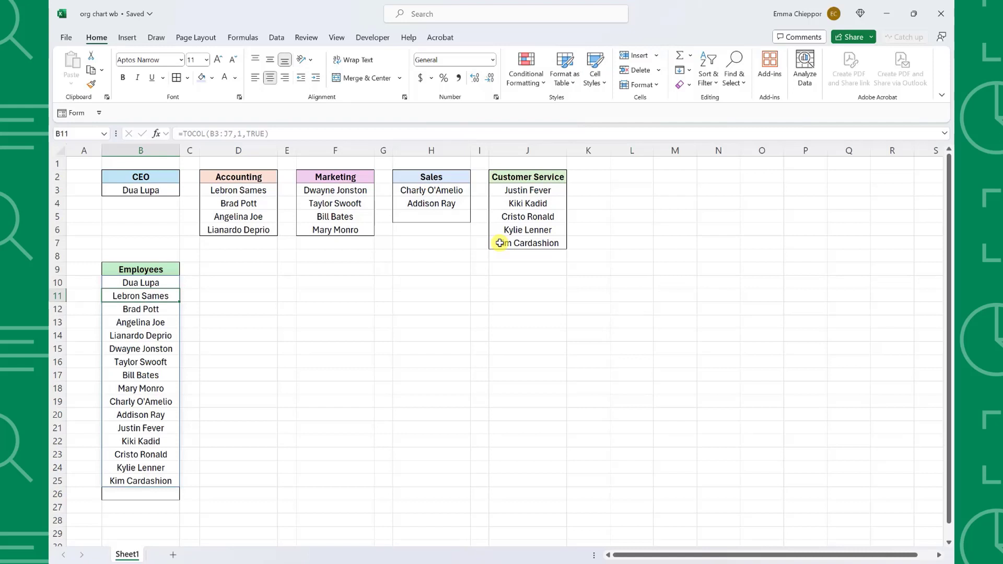
Copy the names in B10:B25 and insert a Hierarchy Organization Chart SmartArt graphic
drag(163, 282, 162, 476)
key(ctrl+c)
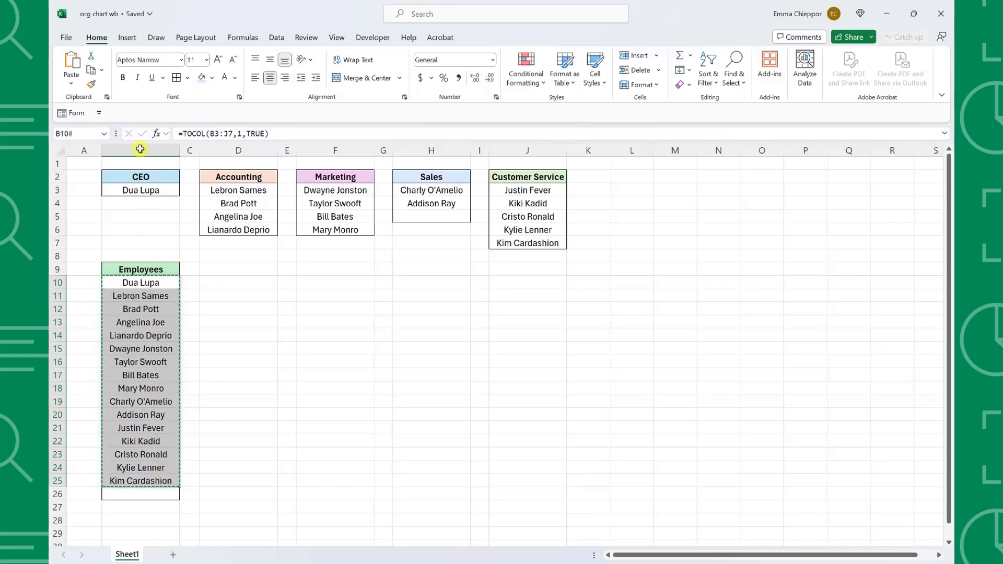
click(130, 39)
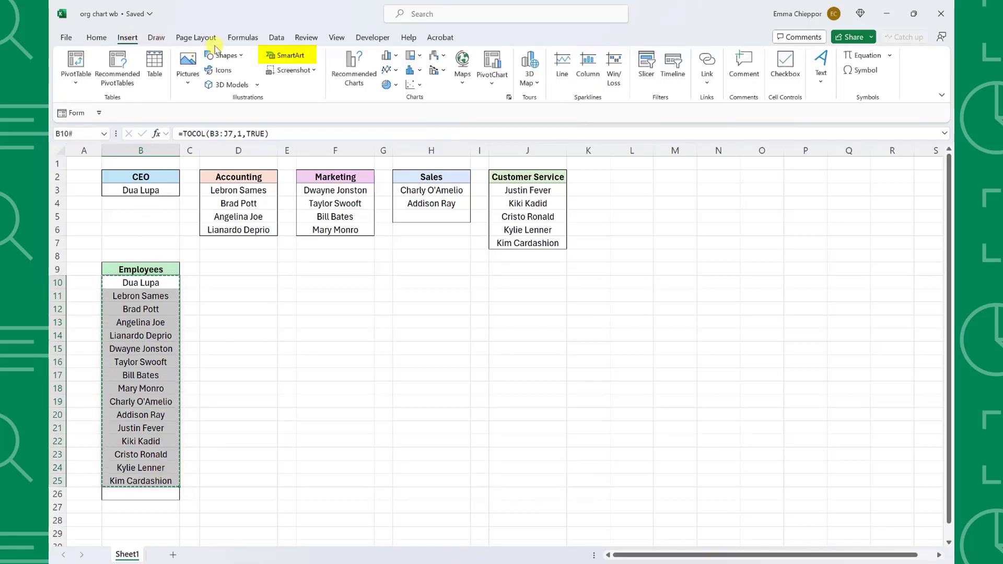
click(280, 56)
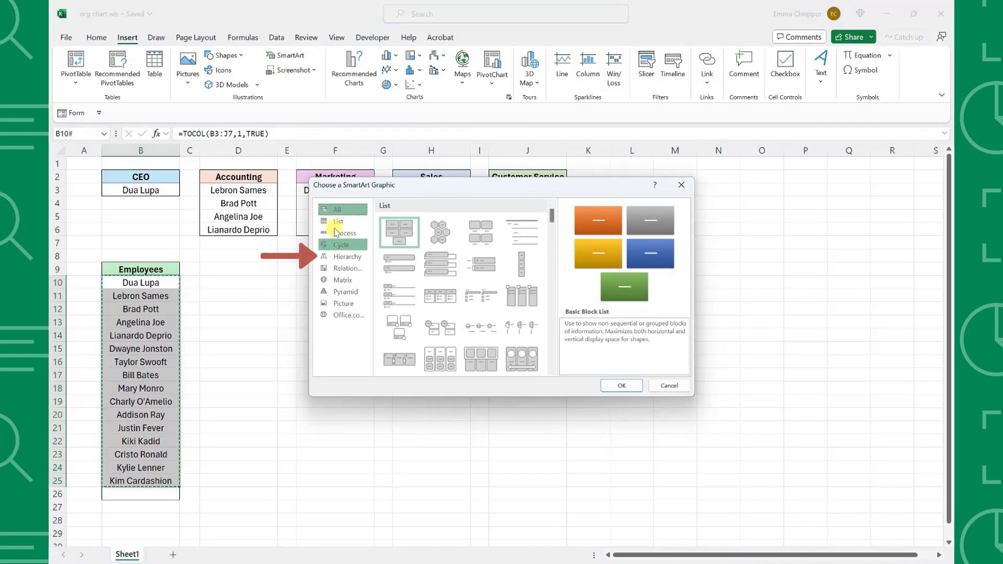
click(343, 256)
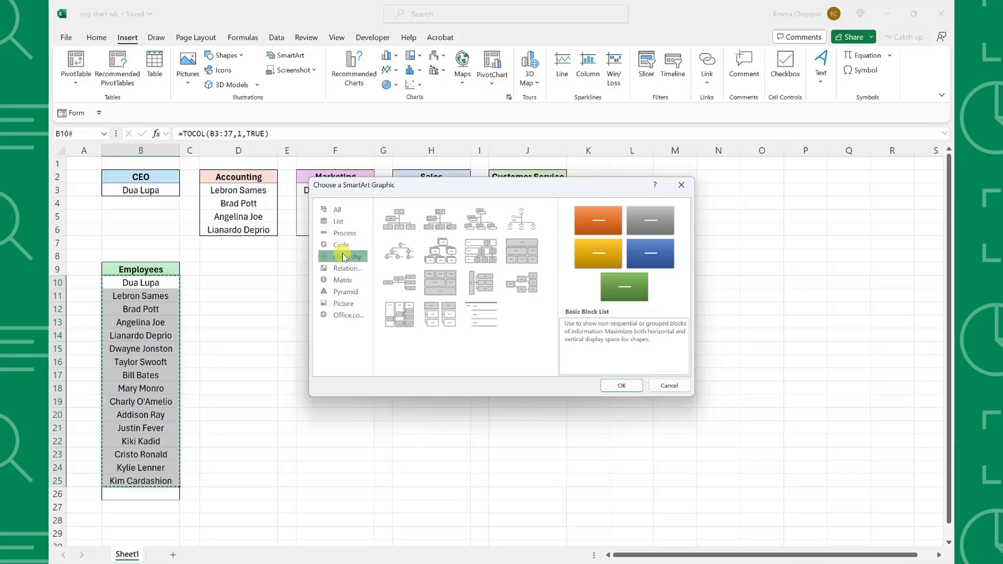
click(391, 230)
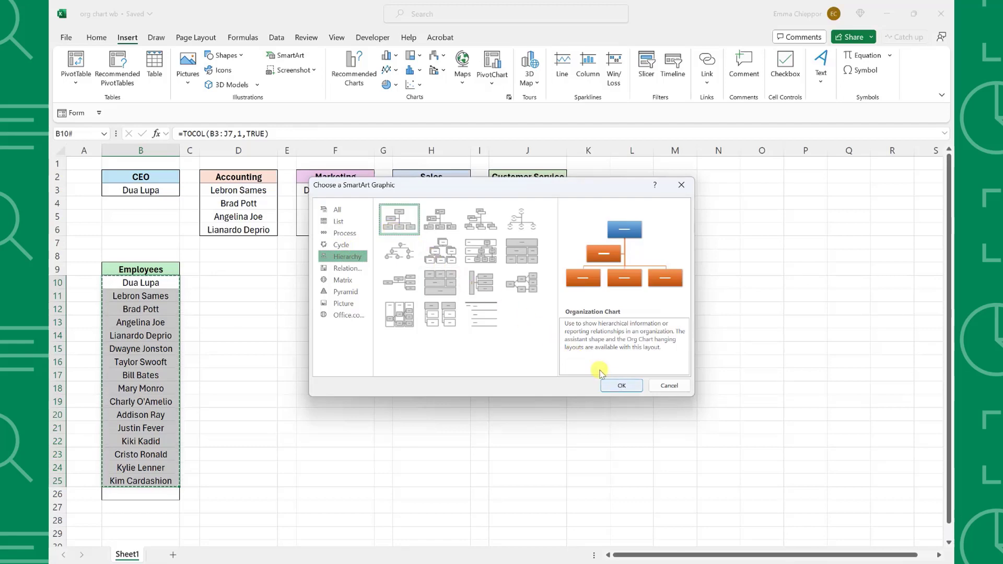
click(622, 386)
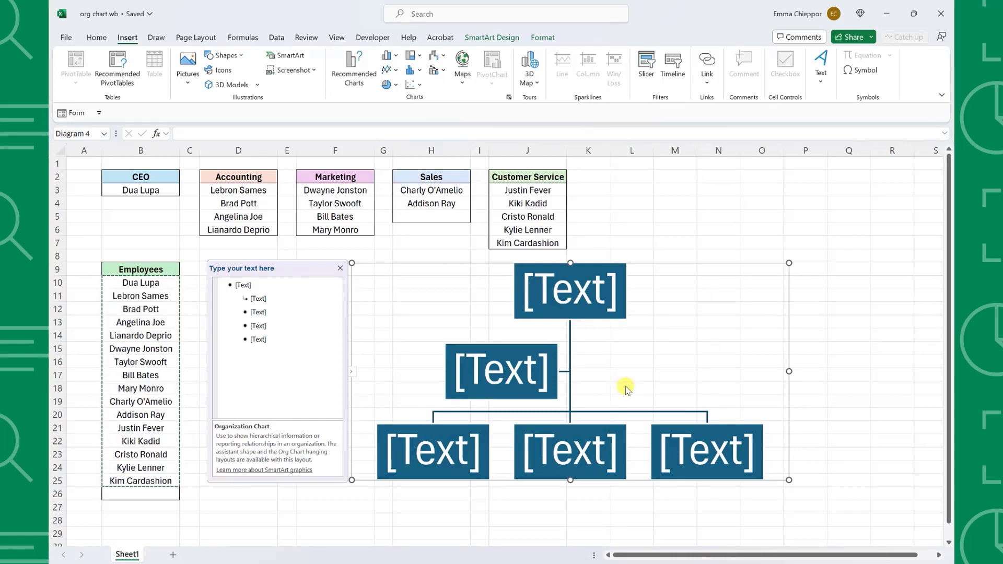
Replace the chart's placeholder text with the sixteen copied employee names, with the CEO on top
drag(280, 340, 236, 294)
key(ctrl+a)
key(ctrl+v)
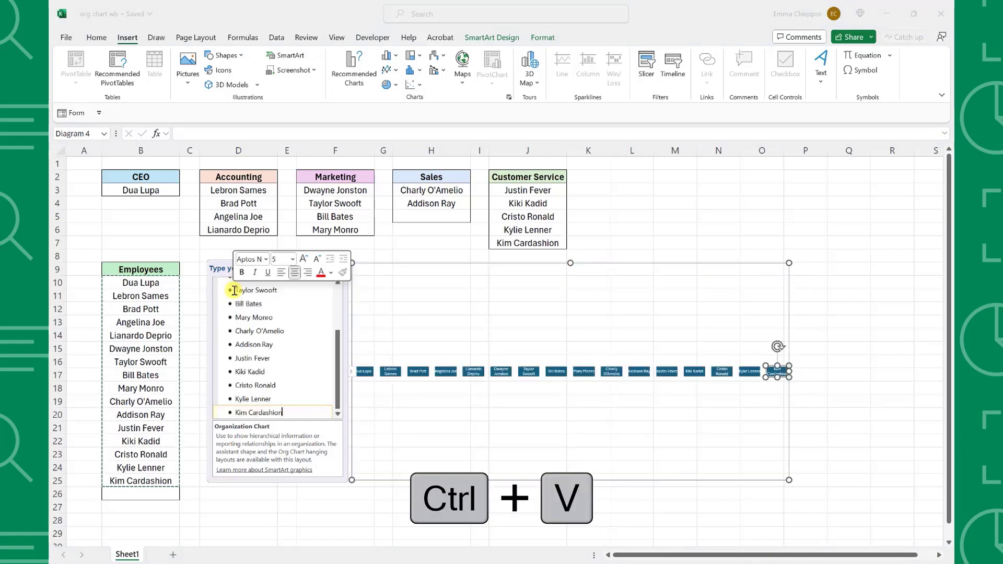
drag(336, 331, 340, 282)
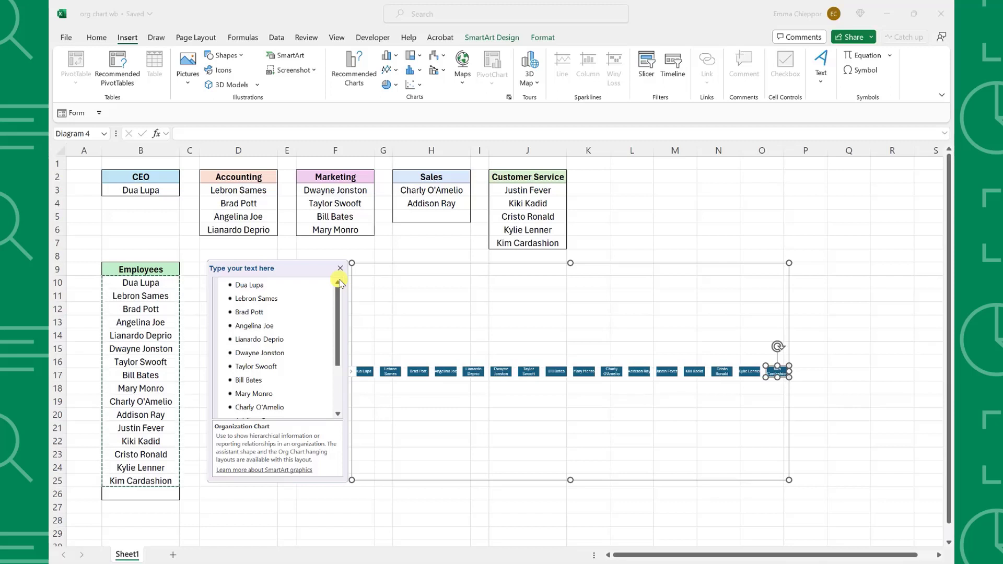
key(Tab)
Demote everyone below the CEO, then put the Accounting and Marketing staff under their heads
drag(234, 298, 293, 426)
key(Tab)
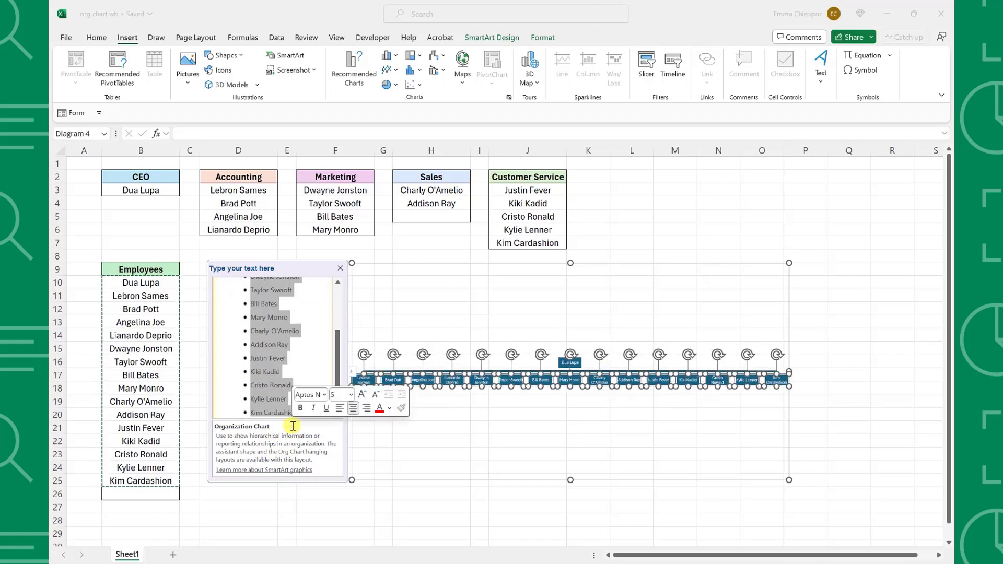
scroll(262, 334, up, 2)
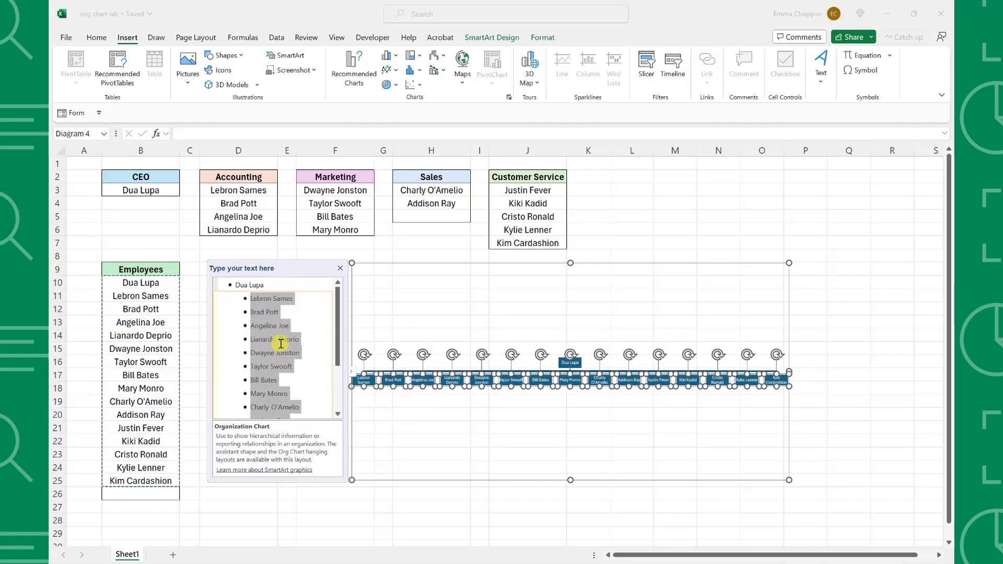
click(253, 313)
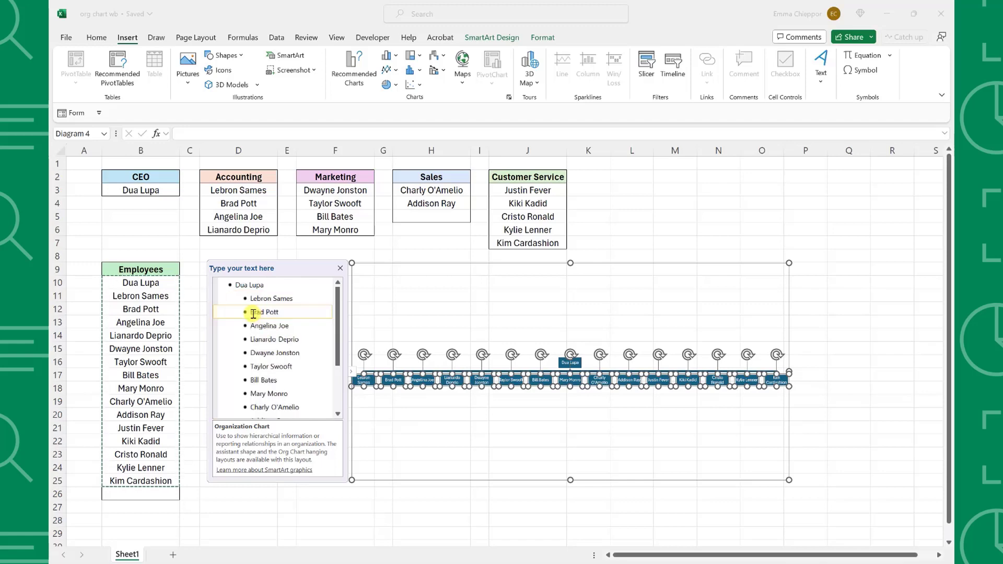
drag(254, 313, 306, 339)
key(Tab)
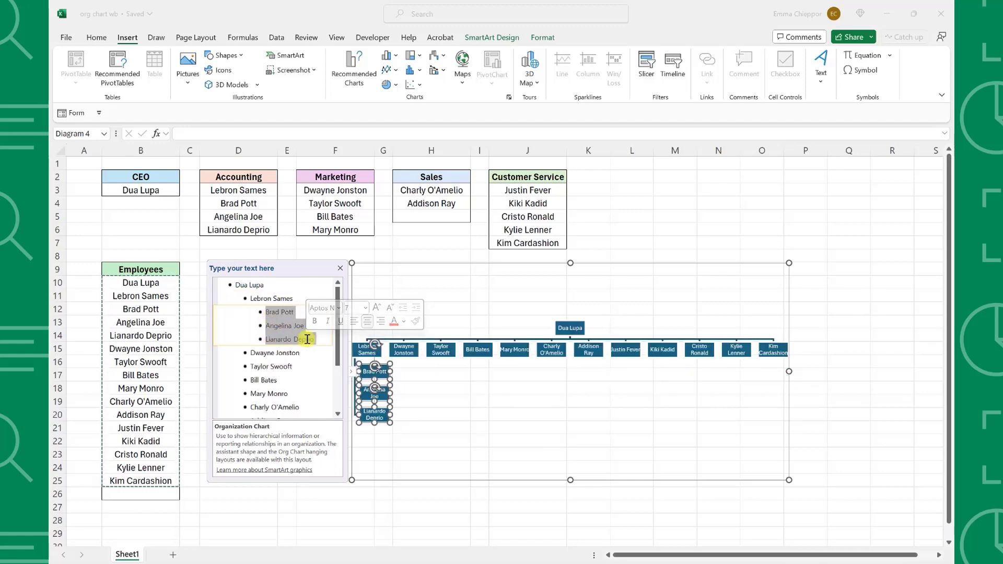
drag(258, 363, 290, 394)
key(Tab)
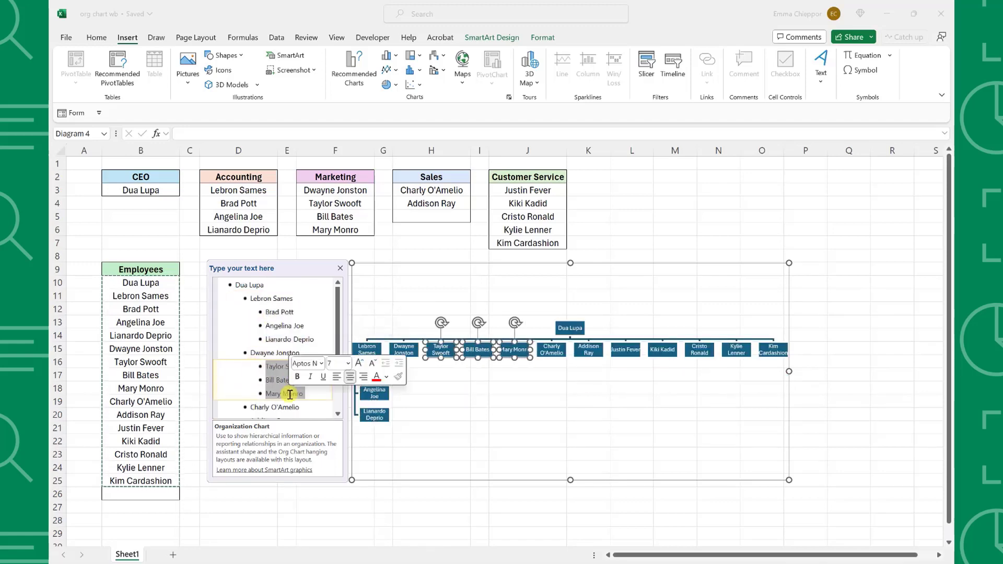
Put the remaining Sales and Customer Service staff under their department heads
scroll(289, 394, down, 2)
click(260, 345)
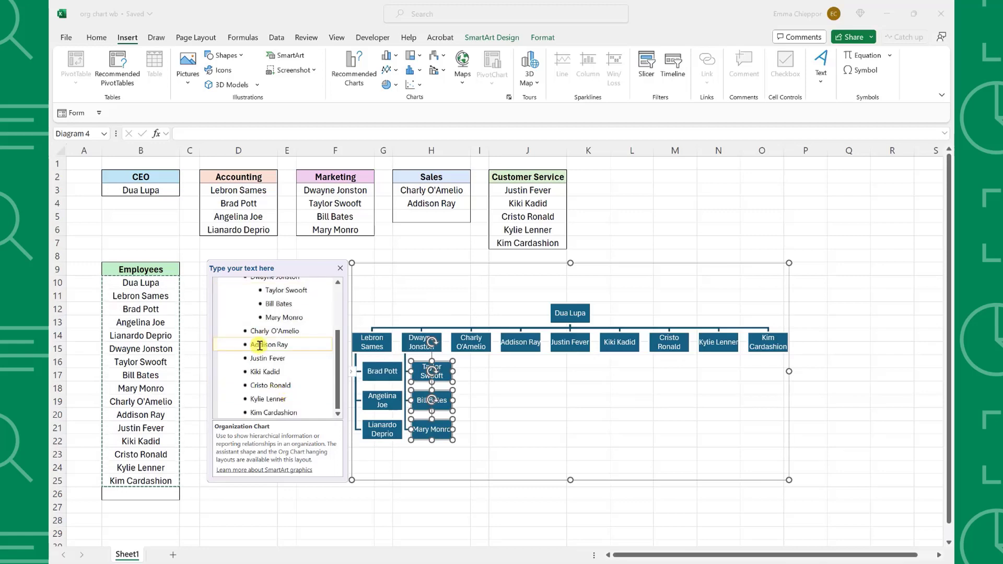
drag(260, 344, 297, 340)
key(Tab)
drag(251, 371, 298, 412)
key(Tab)
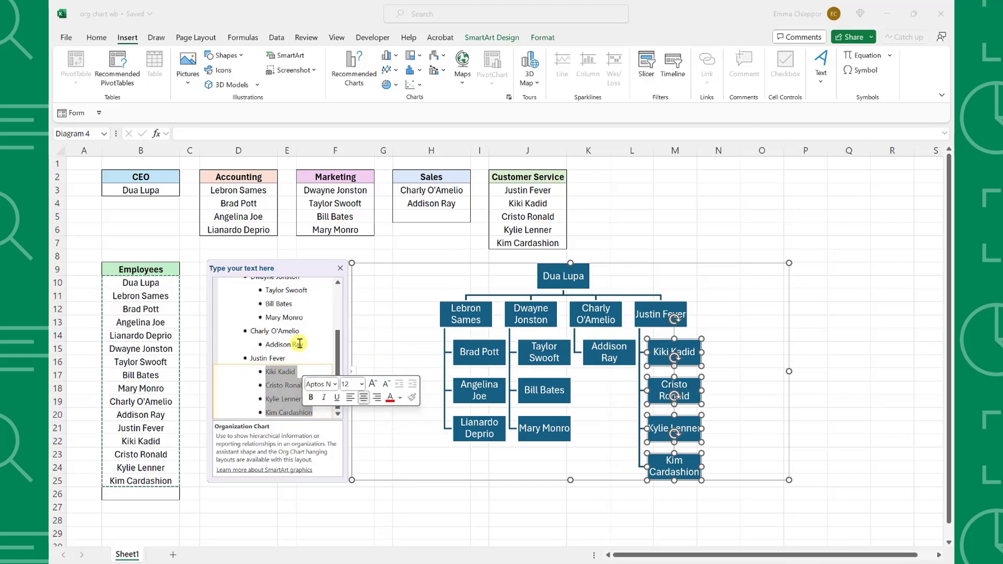
Indent the third Accounting, second Marketing, and second and last Customer Service employees under a teammate
scroll(299, 343, up, 2)
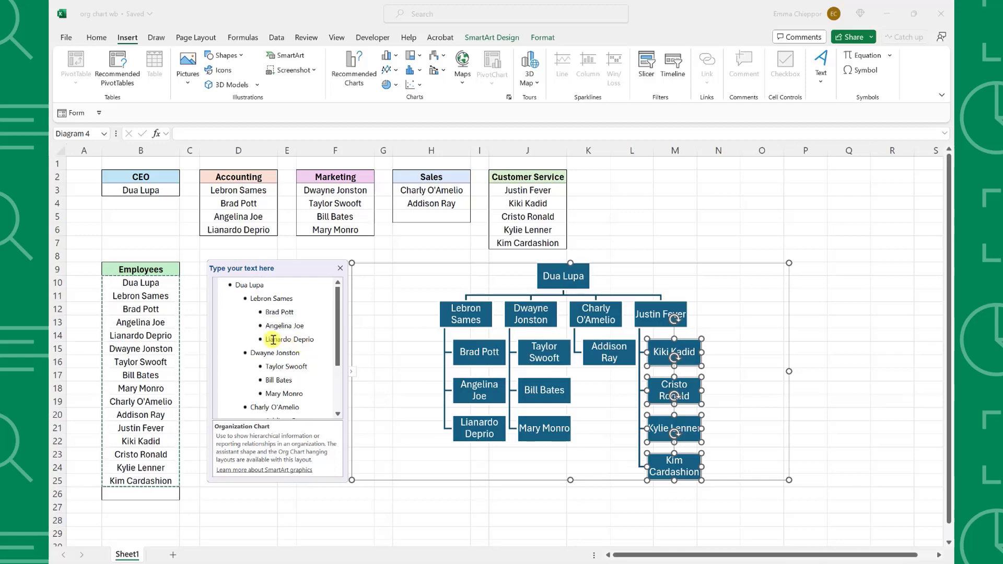
drag(252, 340, 313, 342)
key(Tab)
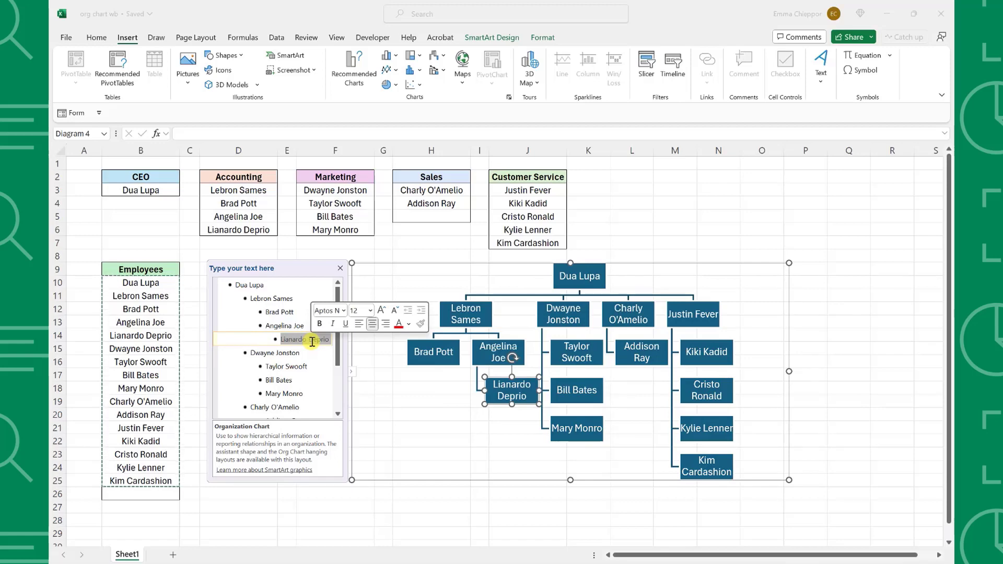
triple_click(294, 382)
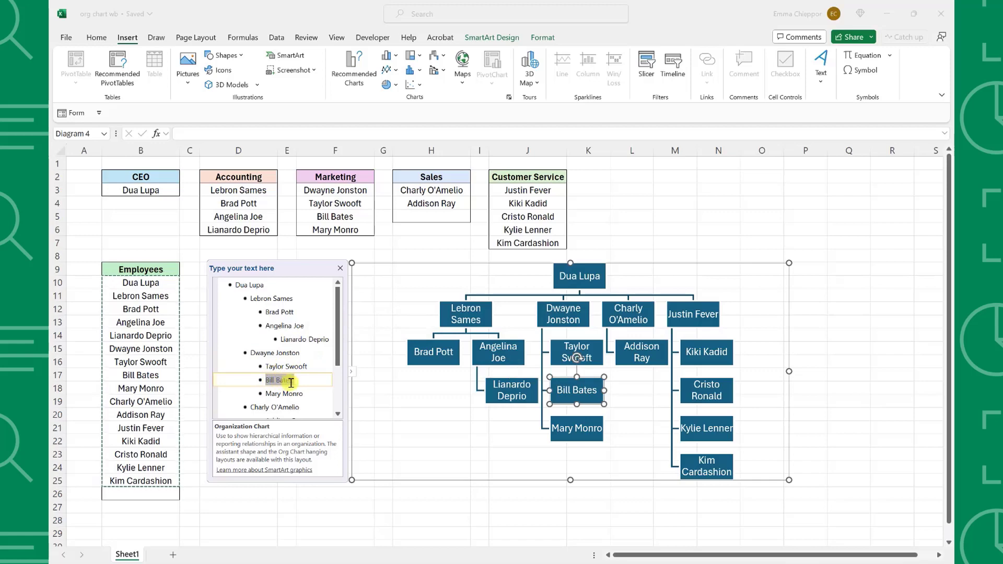
scroll(295, 383, down, 2)
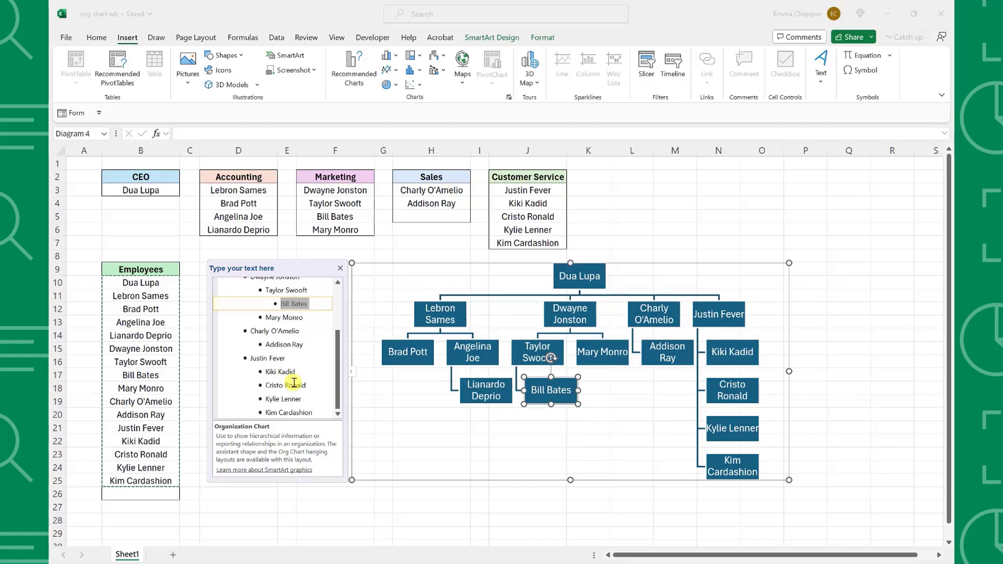
triple_click(295, 385)
key(Tab)
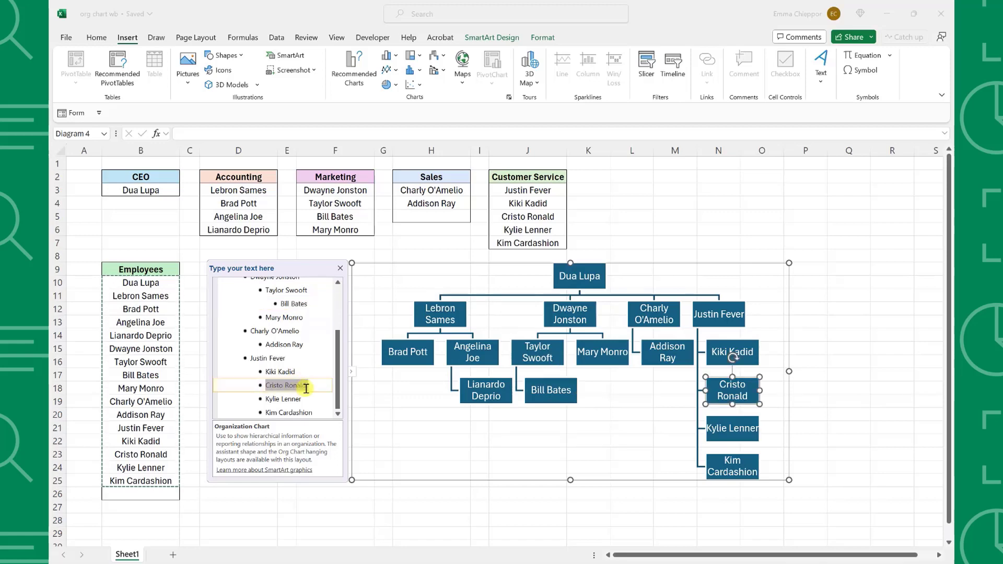
triple_click(292, 412)
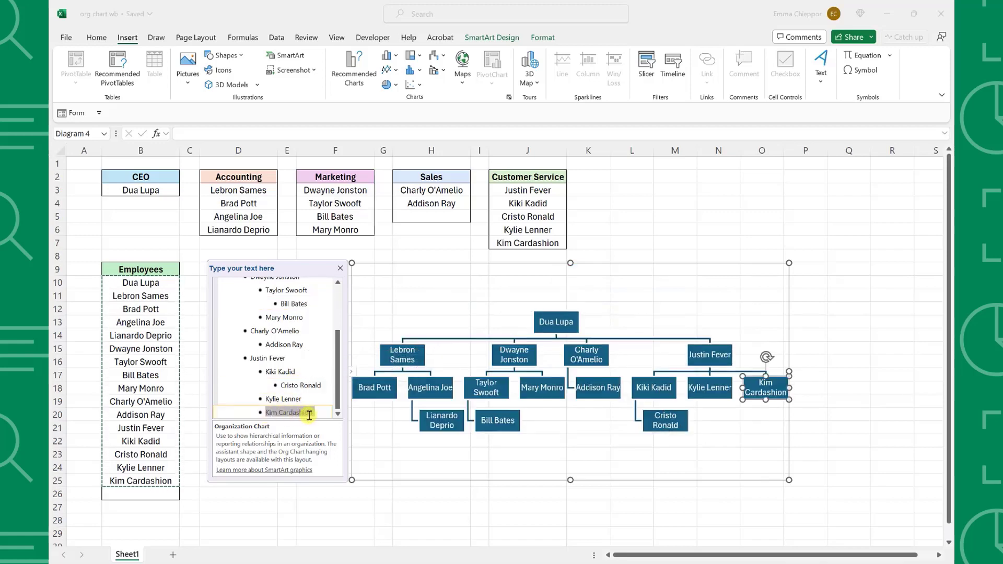
key(Tab)
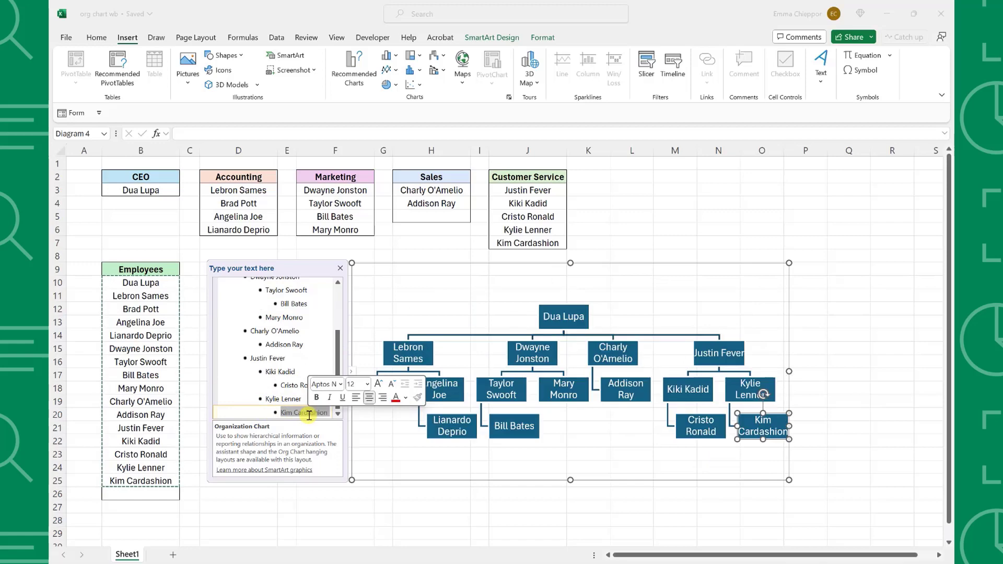
Close the SmartArt Text Pane and select the finished org chart
click(340, 268)
click(368, 263)
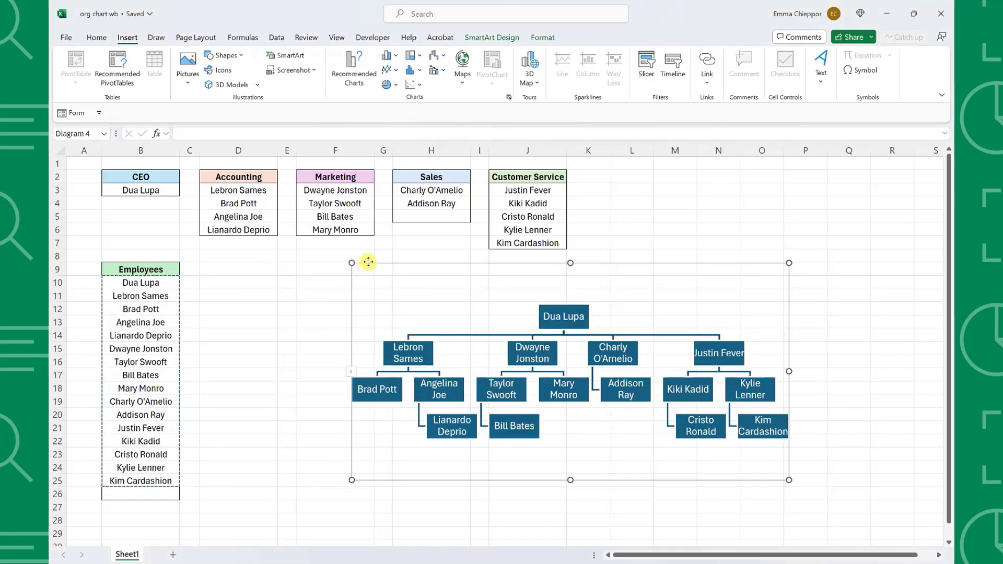